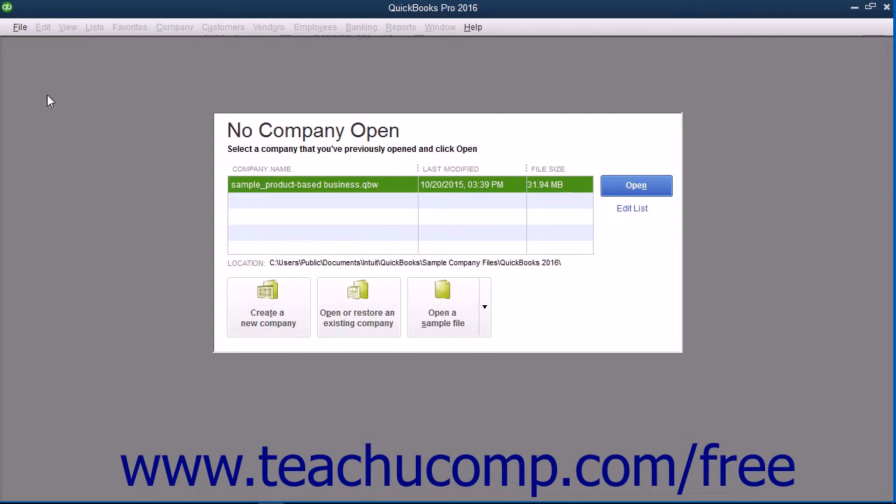
Start creating a new company file using the Advanced Setup option.
{"action": "left_click", "coordinate": [21, 27]}
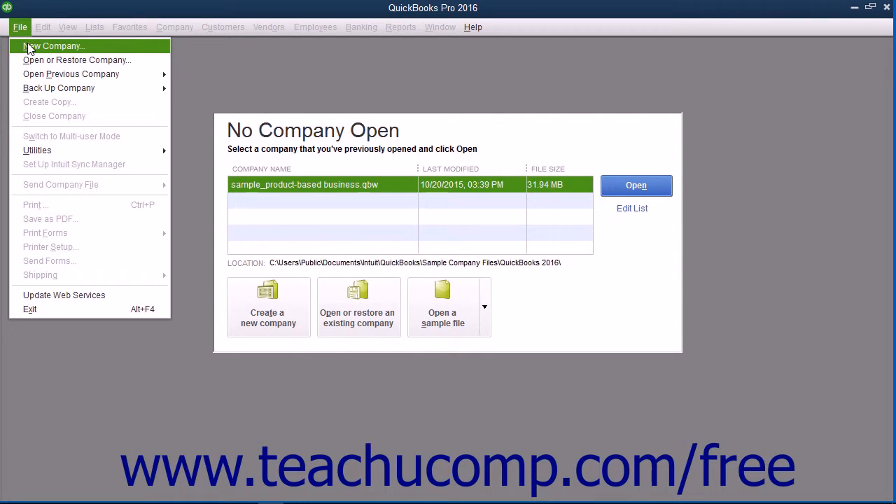
{"action": "left_click", "coordinate": [192, 68]}
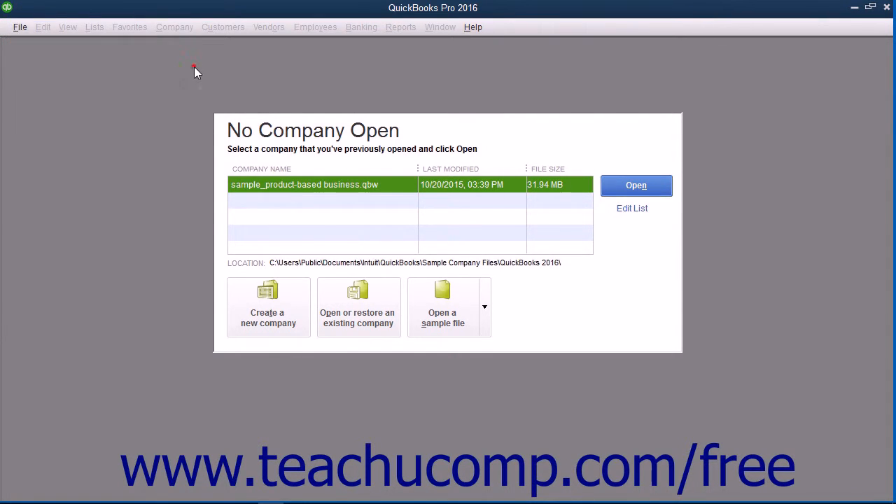
{"action": "left_click", "coordinate": [275, 297]}
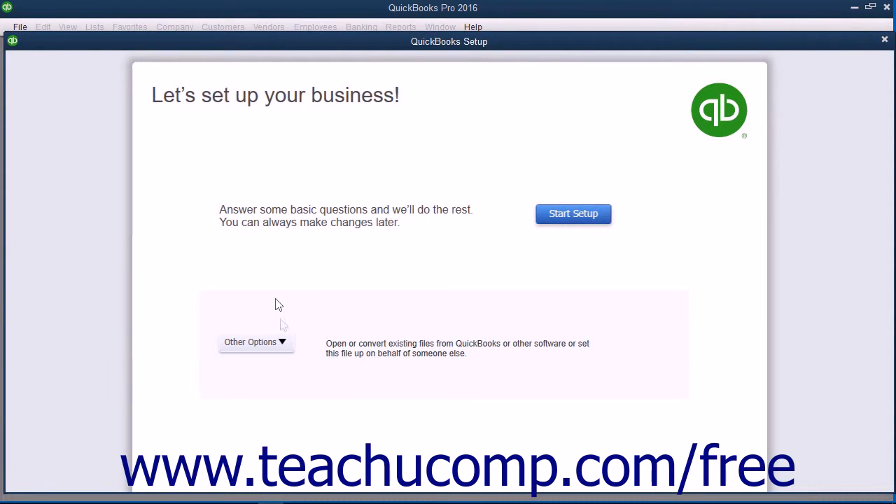
{"action": "left_click", "coordinate": [289, 342]}
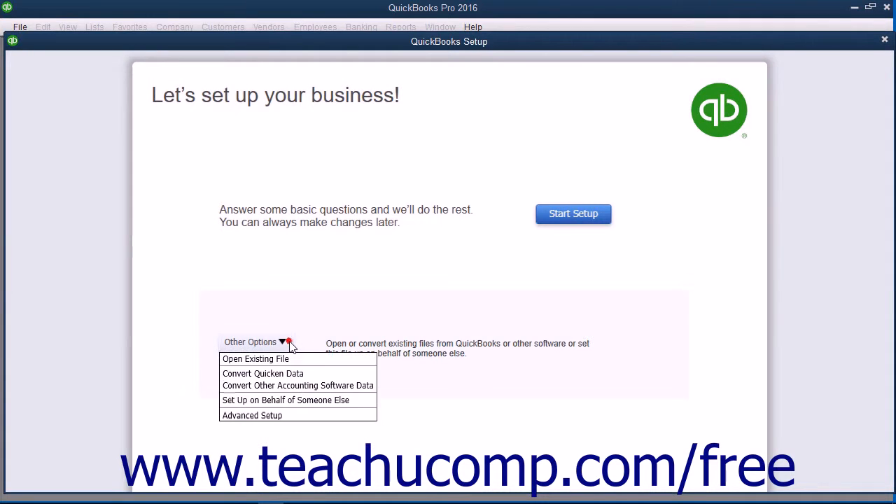
{"action": "left_click", "coordinate": [275, 415]}
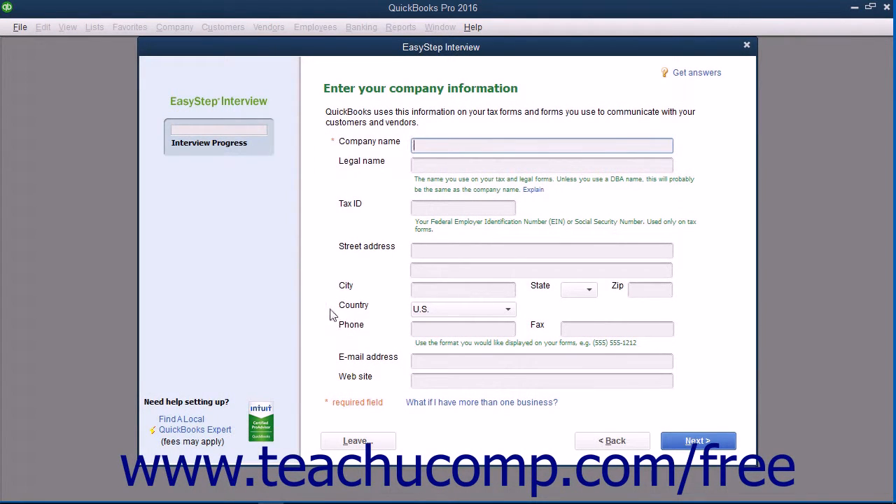
Enter "Brown & Associates, P.C." as the company name and accept the same text as the legal name.
{"action": "left_click", "coordinate": [231, 169]}
{"action": "left_click", "coordinate": [311, 90]}
{"action": "left_click", "coordinate": [332, 143]}
{"action": "type", "text": "Brown & Associates, P.C."}
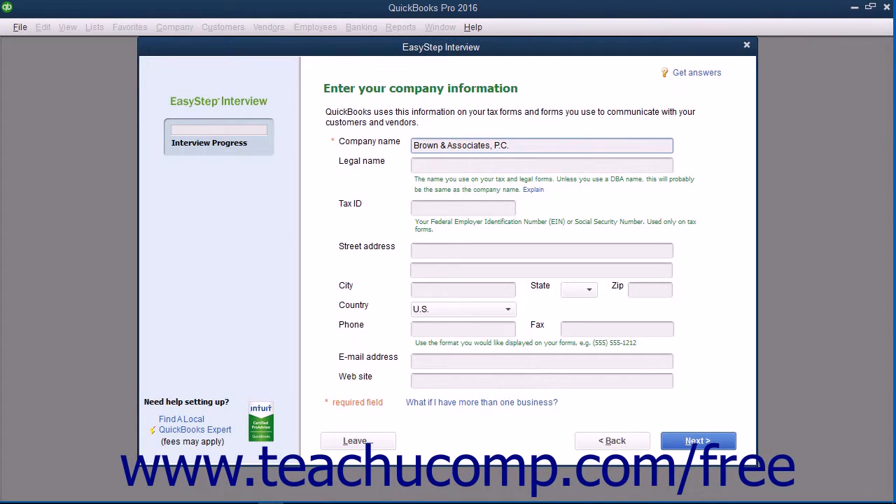
{"action": "key", "text": "Tab"}
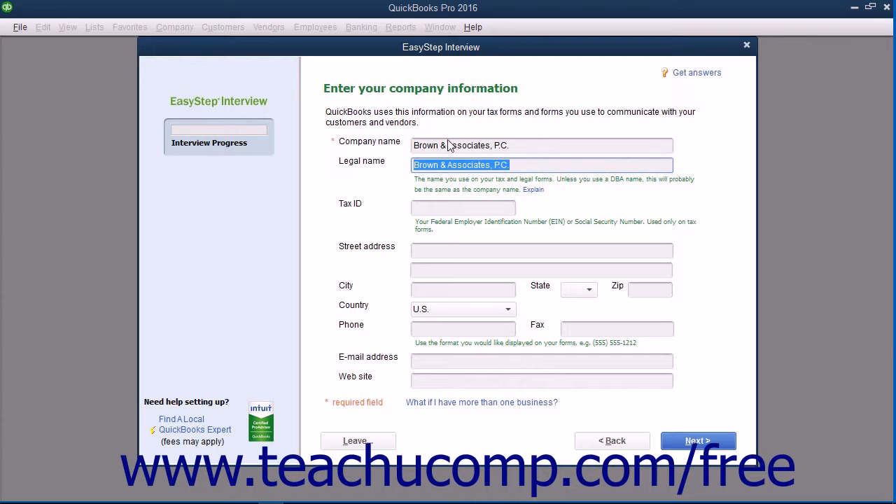
Read the help topics on the legal name and on entering company information, and close each one.
{"action": "left_click", "coordinate": [532, 192]}
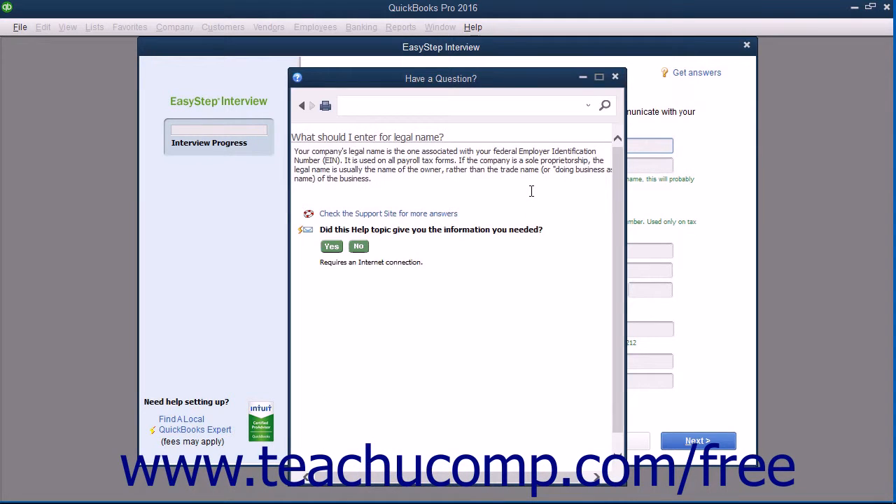
{"action": "left_click", "coordinate": [616, 78]}
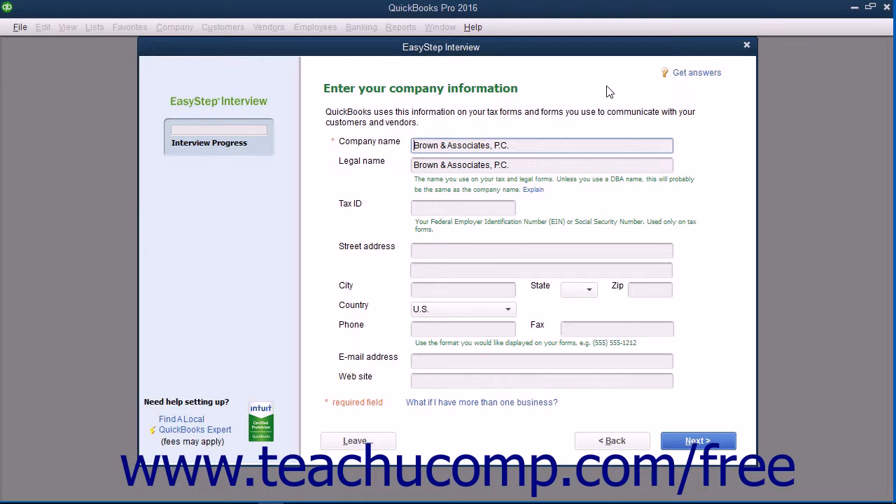
{"action": "left_click", "coordinate": [691, 76]}
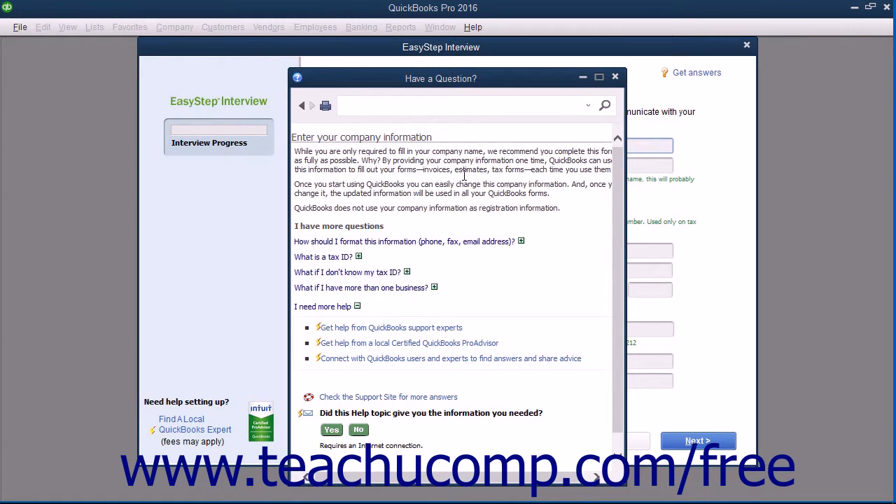
{"action": "scroll", "coordinate": [494, 148], "scroll_direction": "down", "scroll_amount": 1}
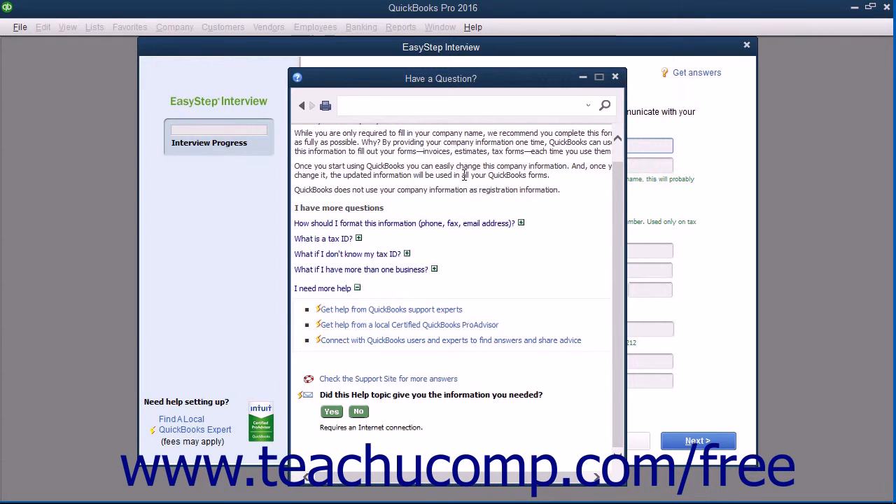
{"action": "left_click", "coordinate": [614, 77]}
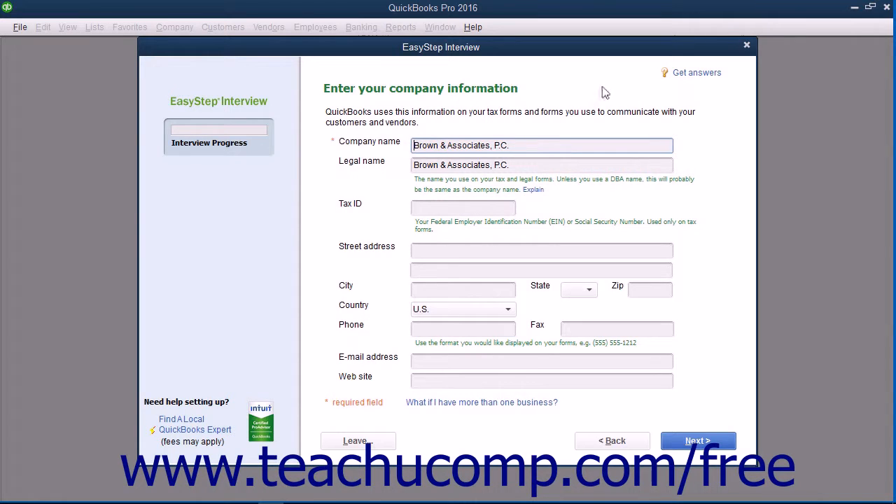
Fill in the company's tax ID and its postal address, including street, city, state and ZIP code.
{"action": "left_click", "coordinate": [435, 211]}
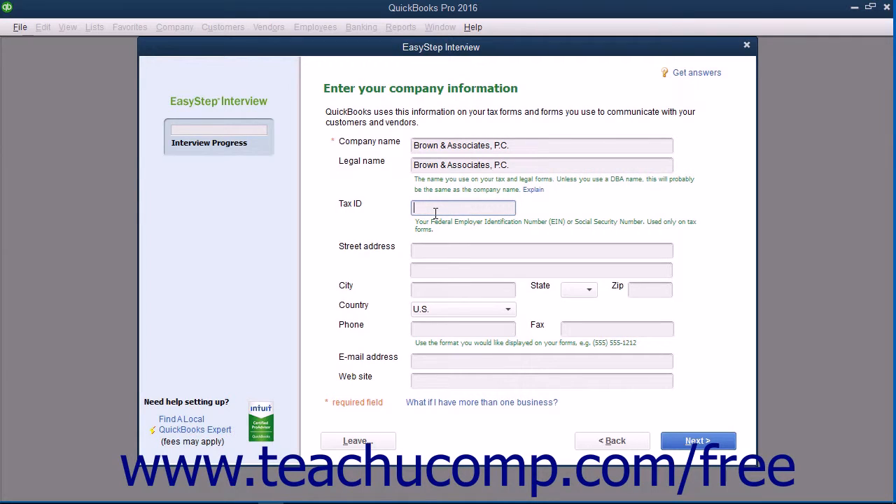
{"action": "type", "text": "38-1234567"}
{"action": "left_click", "coordinate": [434, 251]}
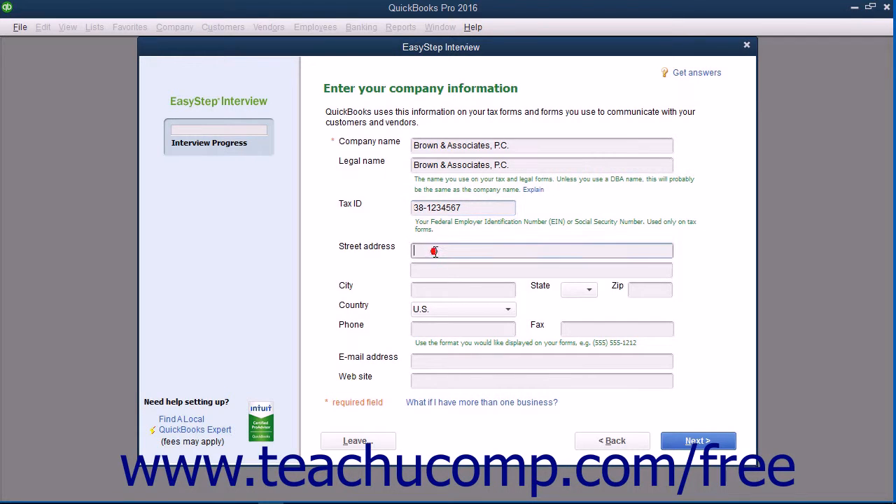
{"action": "left_click", "coordinate": [436, 287]}
{"action": "type", "text": "East Lansing"}
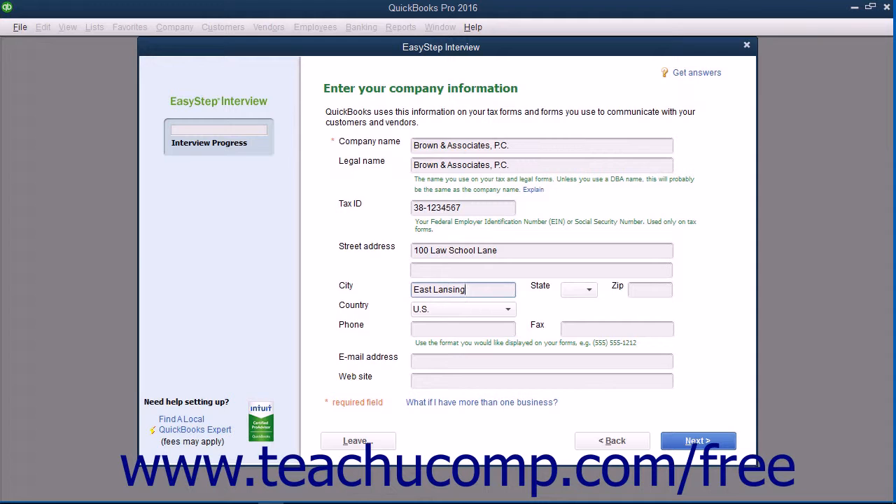
{"action": "left_click", "coordinate": [589, 291]}
{"action": "scroll", "coordinate": [578, 336], "scroll_direction": "down", "scroll_amount": 6}
{"action": "left_click", "coordinate": [576, 340]}
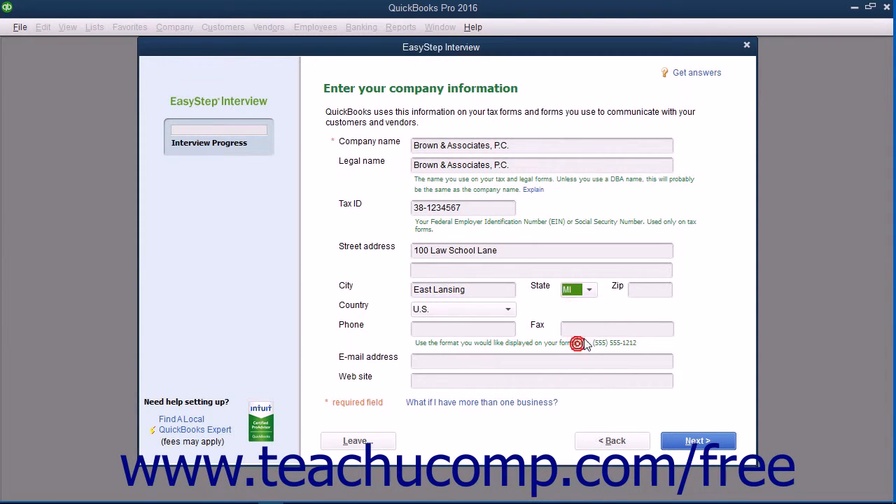
{"action": "left_click", "coordinate": [649, 287]}
{"action": "type", "text": "48823"}
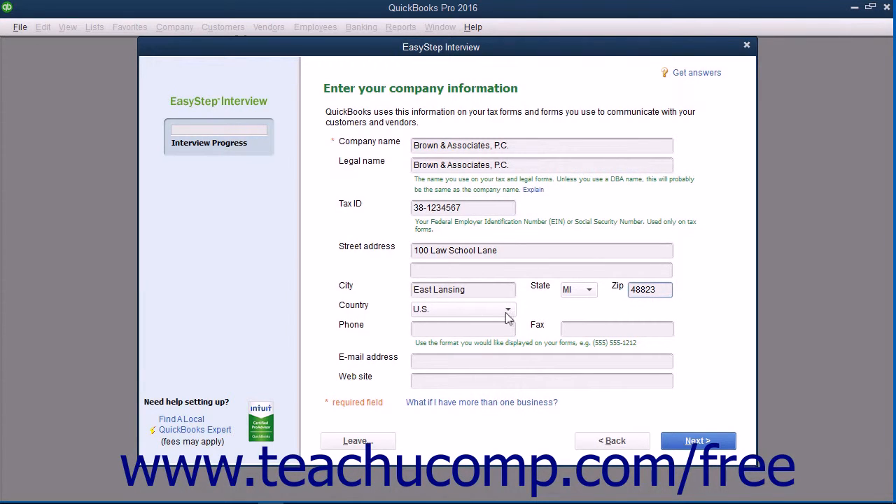
Enter the company's phone number with the area code in parentheses, leaving the fax number blank.
{"action": "left_click", "coordinate": [473, 332]}
{"action": "left_click", "coordinate": [571, 330]}
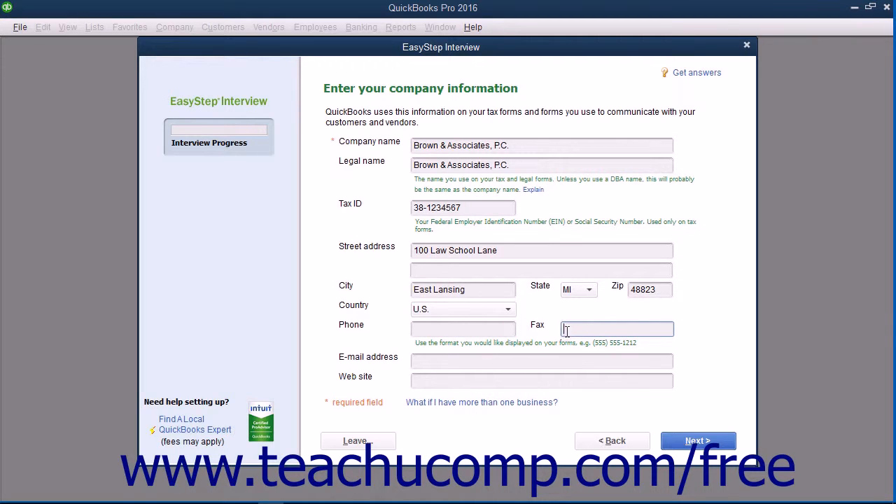
{"action": "left_click", "coordinate": [470, 326]}
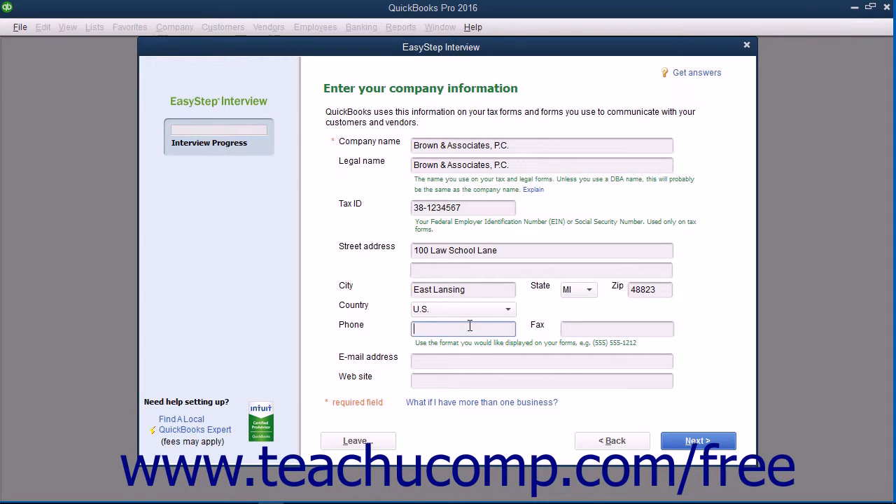
{"action": "key", "text": "Tab"}
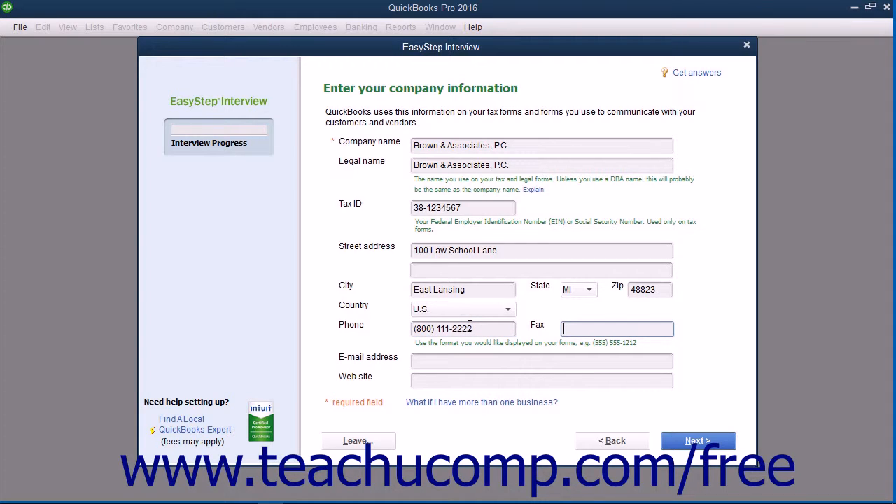
{"action": "left_click", "coordinate": [419, 363]}
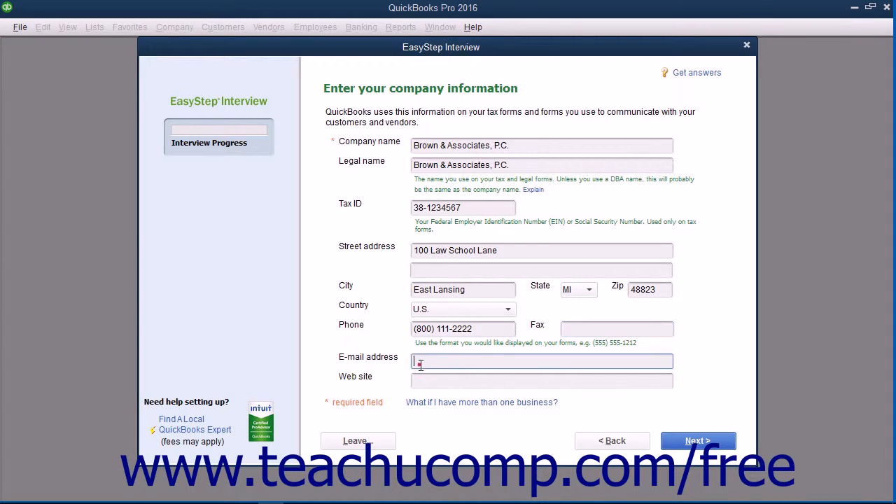
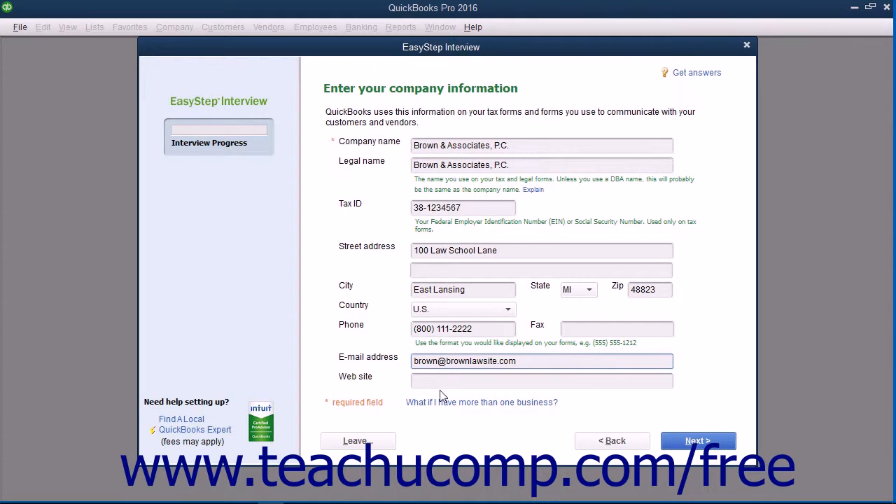
{"action": "left_click", "coordinate": [441, 382]}
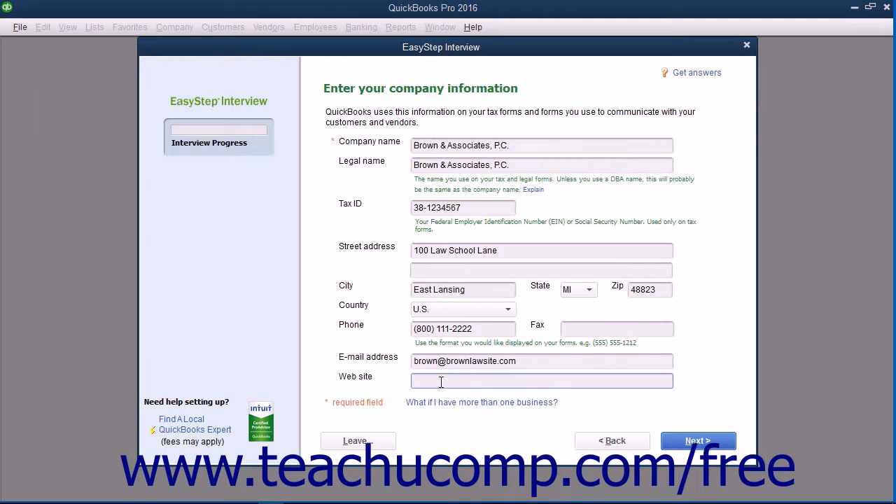
{"action": "type", "text": "http://www.brownlawsite.com"}
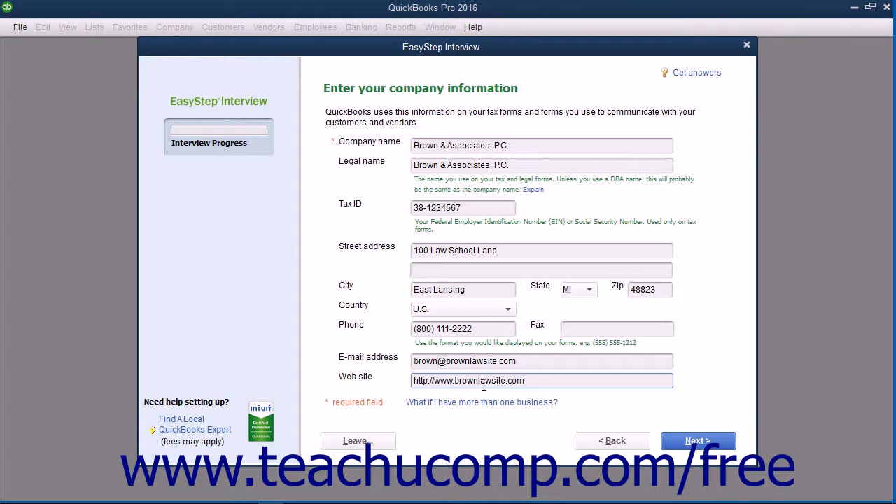
{"action": "left_click", "coordinate": [670, 443]}
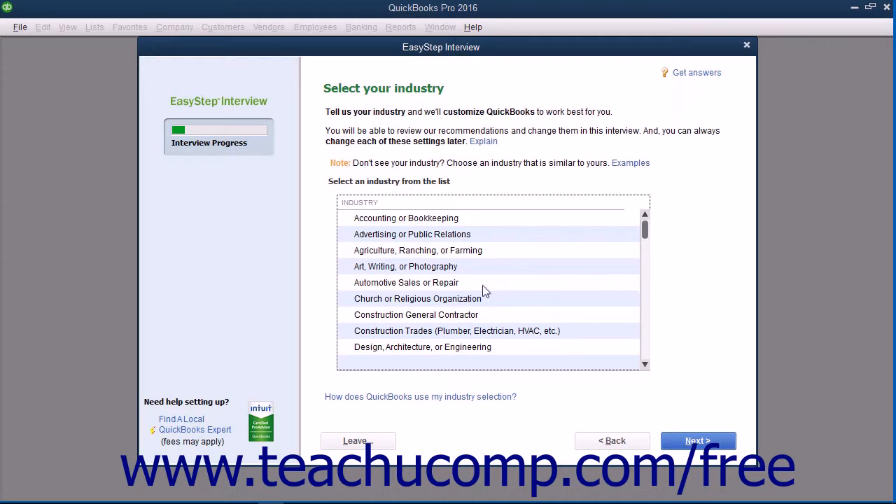
Choose Legal Services as the industry and Partnership or LLP as the company's organization type.
{"action": "scroll", "coordinate": [486, 291], "scroll_direction": "down", "scroll_amount": 2}
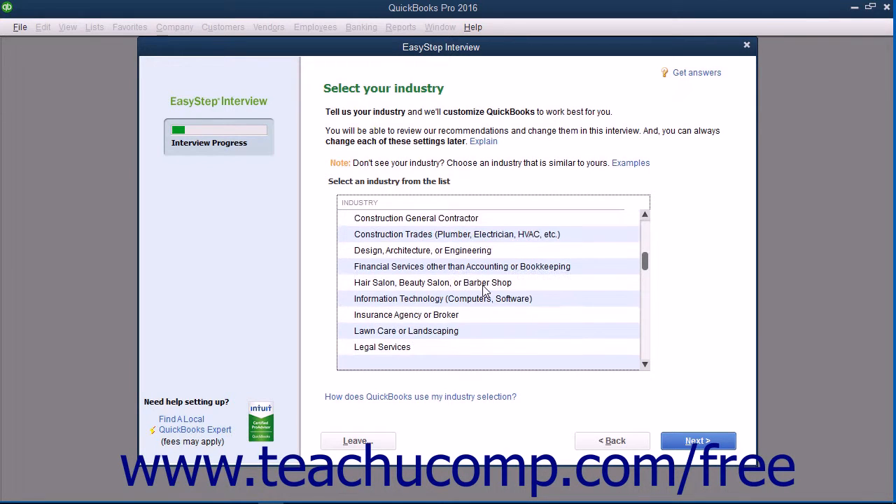
{"action": "left_click", "coordinate": [421, 350]}
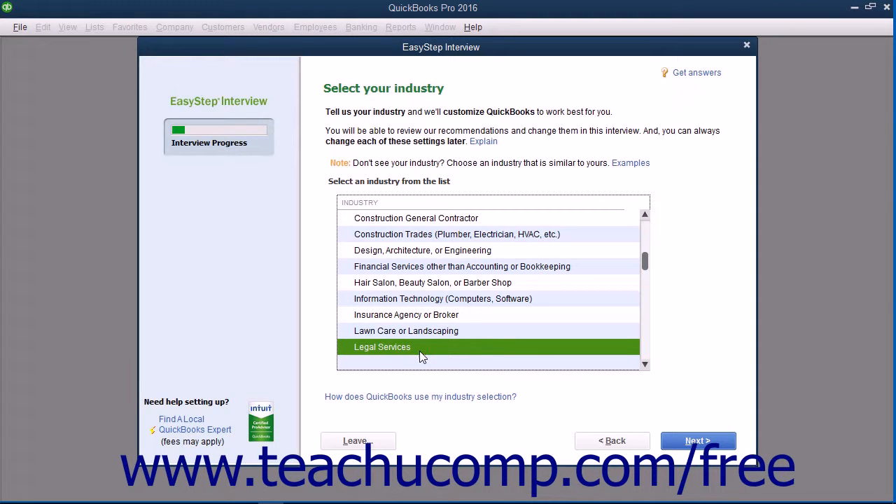
{"action": "left_click", "coordinate": [719, 442]}
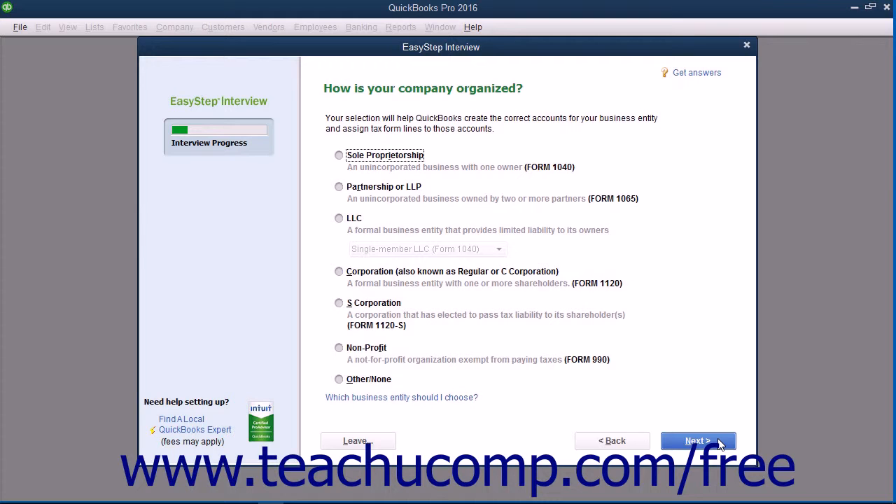
{"action": "left_click", "coordinate": [339, 188]}
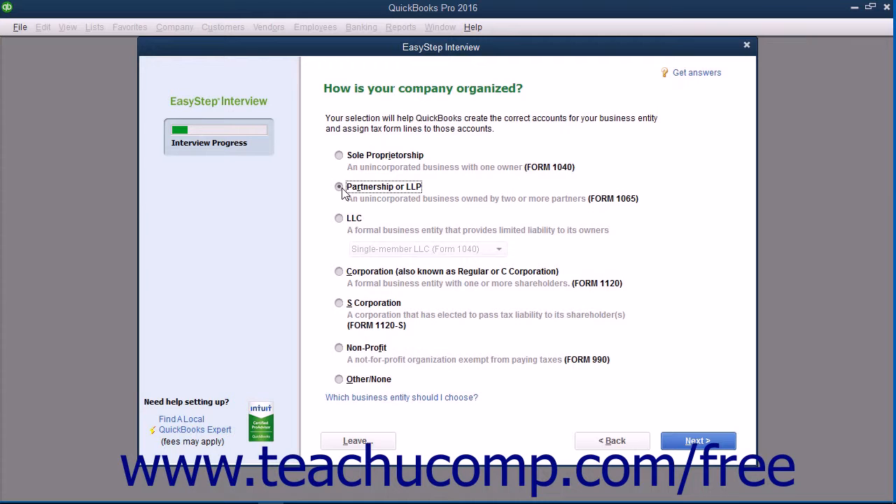
{"action": "left_click", "coordinate": [688, 442]}
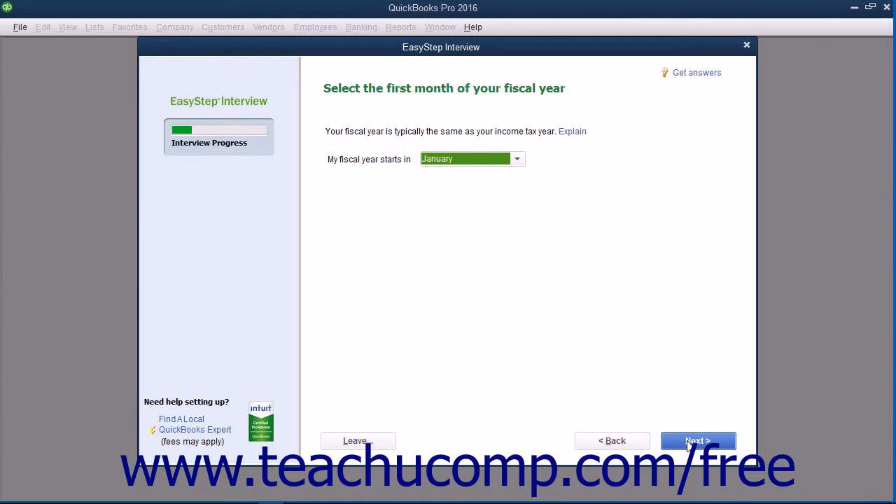
Set January as the first month of the fiscal year and continue to the administrator password setup.
{"action": "left_click", "coordinate": [516, 160]}
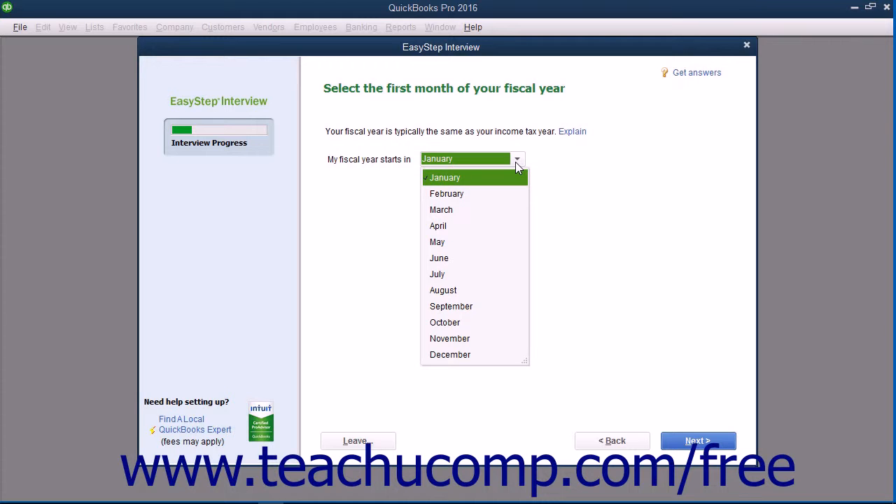
{"action": "left_click", "coordinate": [501, 180]}
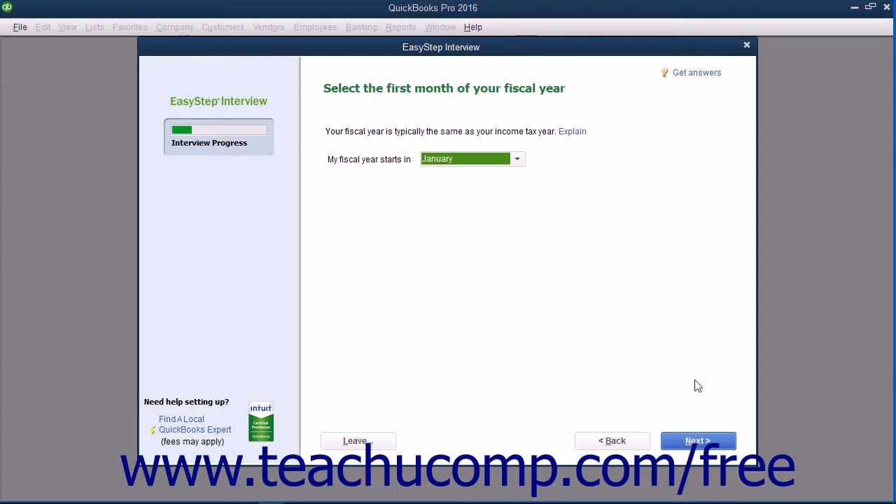
{"action": "left_click", "coordinate": [703, 442]}
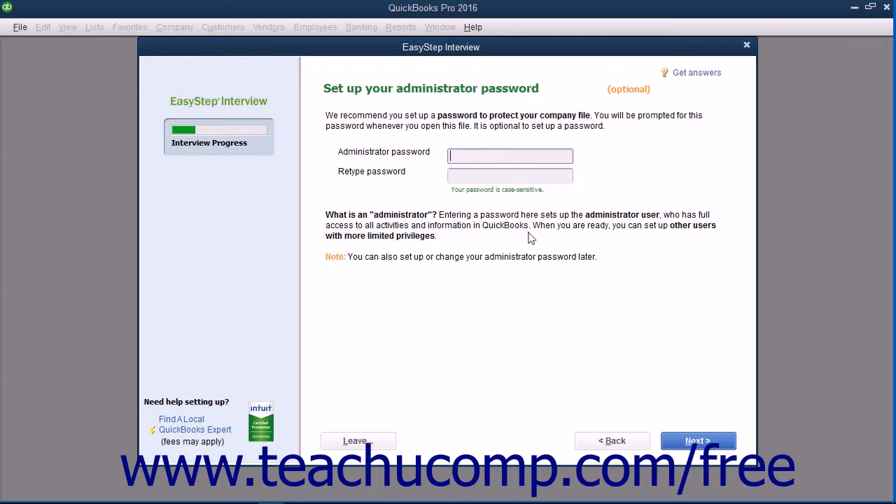
Leave the optional administrator password fields blank and proceed to the company file creation.
{"action": "left_click", "coordinate": [461, 155]}
{"action": "left_click", "coordinate": [458, 173]}
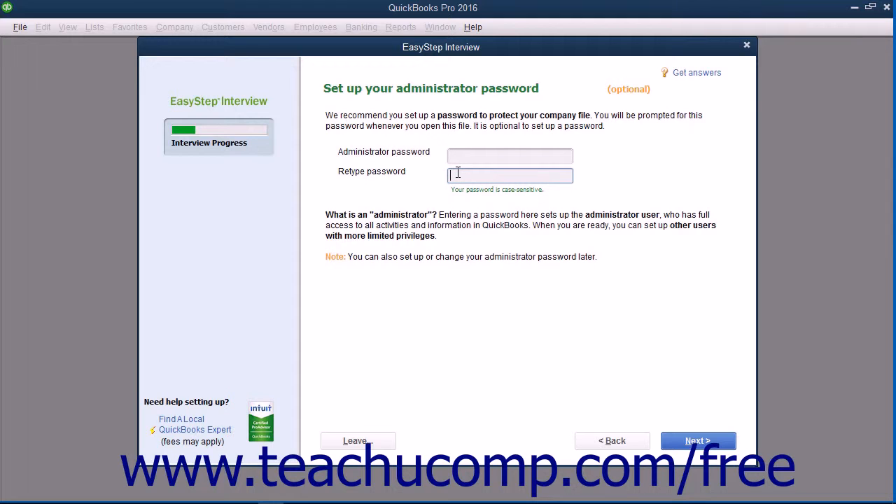
{"action": "left_click", "coordinate": [695, 443]}
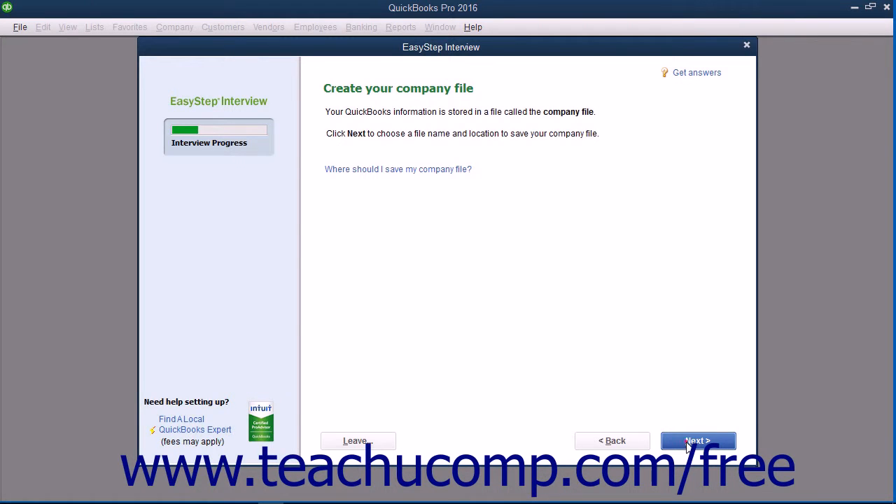
Save the new company file as Brown & Associates, P.C. in the QuickBooks 2016 folder.
{"action": "left_click", "coordinate": [688, 443]}
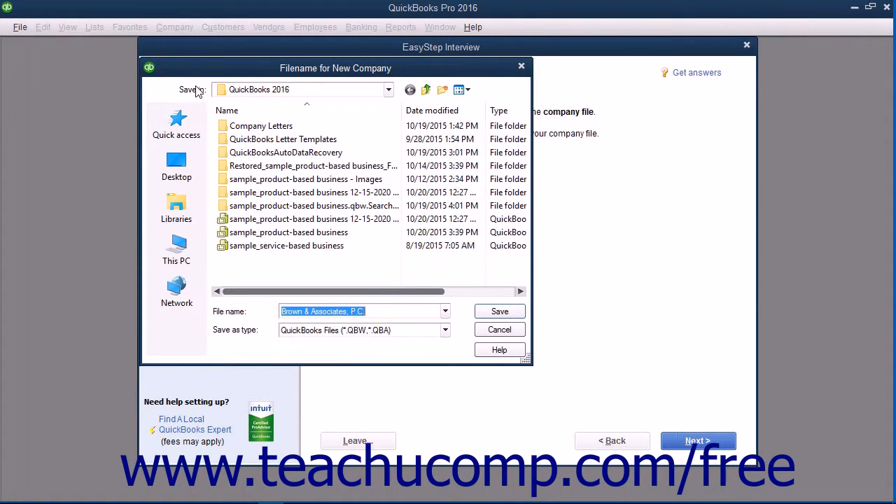
{"action": "left_click", "coordinate": [387, 312]}
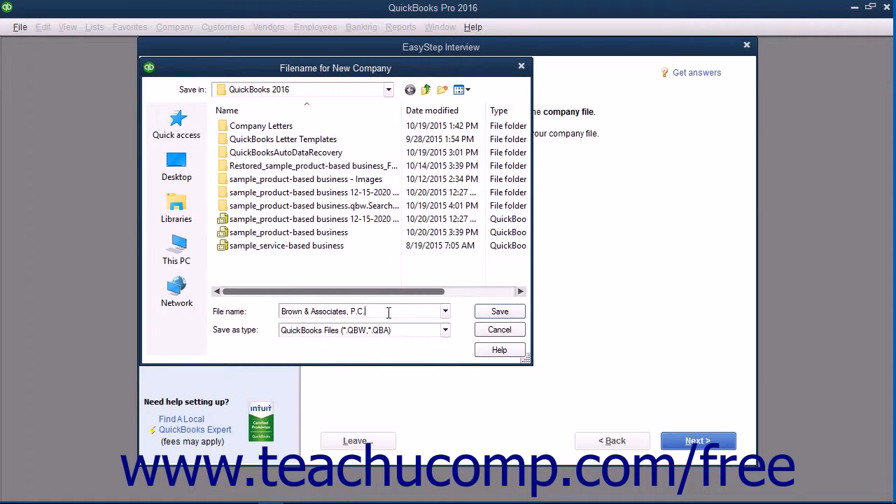
{"action": "left_click", "coordinate": [498, 316]}
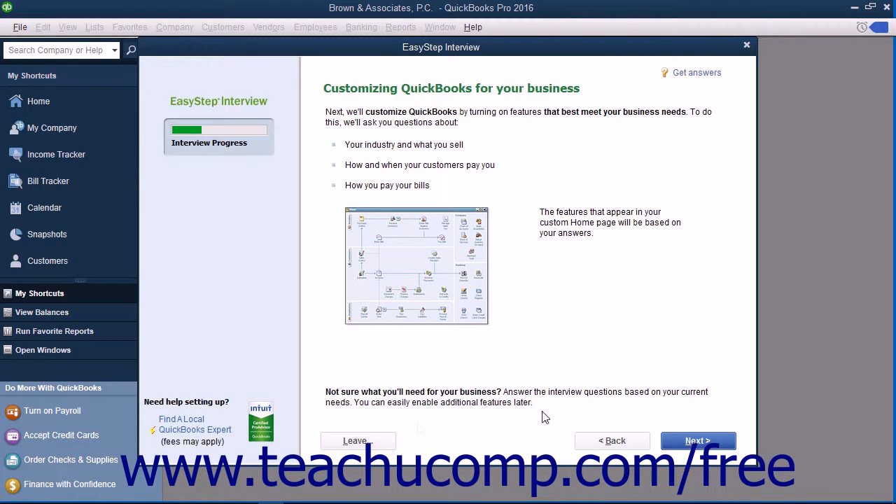
Specify that the company sells services only, charges no sales tax and creates no estimates.
{"action": "left_click", "coordinate": [700, 441]}
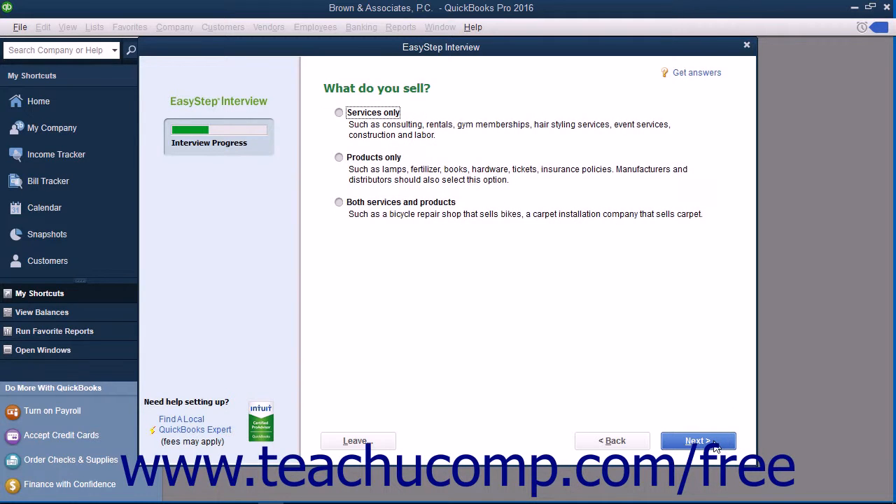
{"action": "left_click", "coordinate": [341, 114]}
{"action": "left_click", "coordinate": [703, 440]}
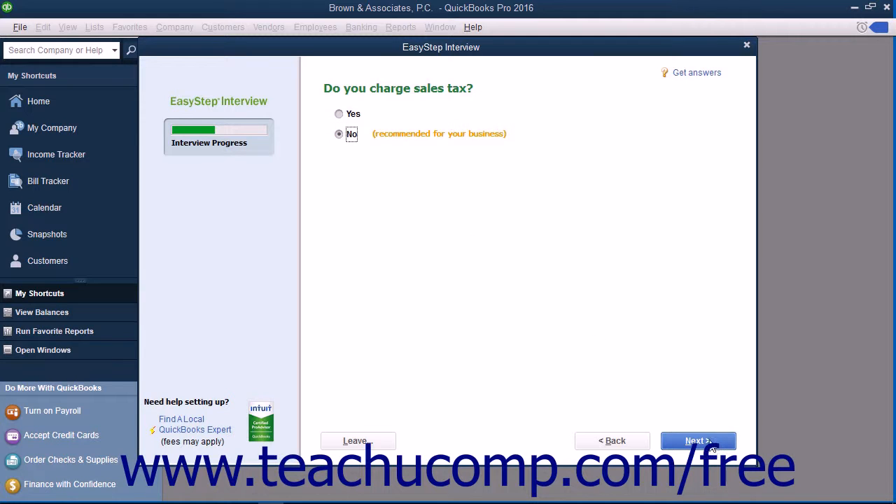
{"action": "left_click", "coordinate": [708, 441]}
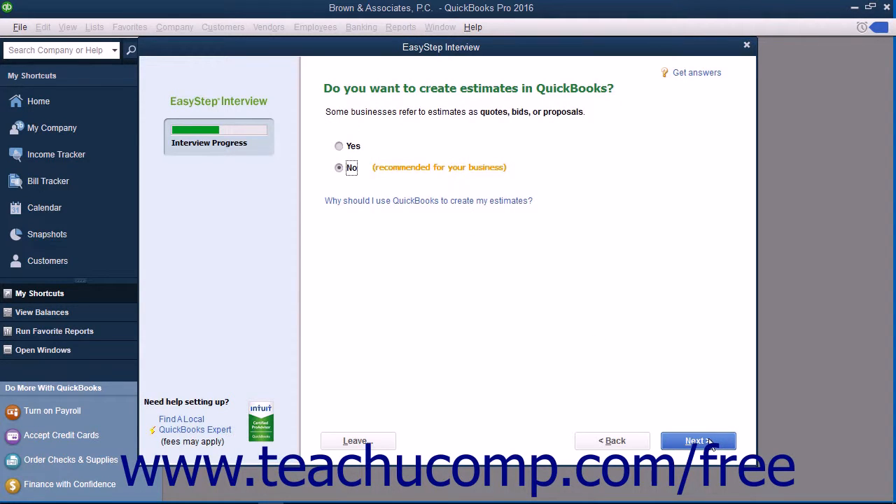
{"action": "left_click", "coordinate": [702, 445]}
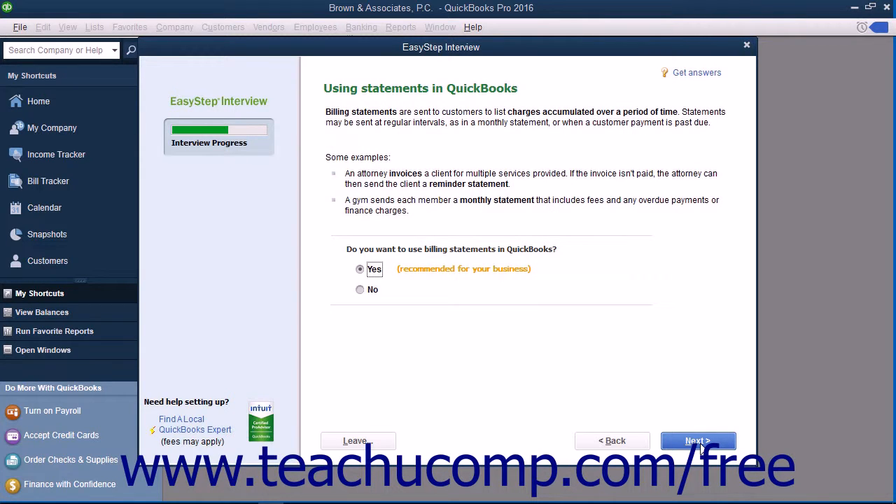
Enable billing statements, invoices and tracking of bills owed, accepting the preset answers on the other pages up to the employees question.
{"action": "left_click", "coordinate": [697, 440]}
{"action": "left_click", "coordinate": [359, 271]}
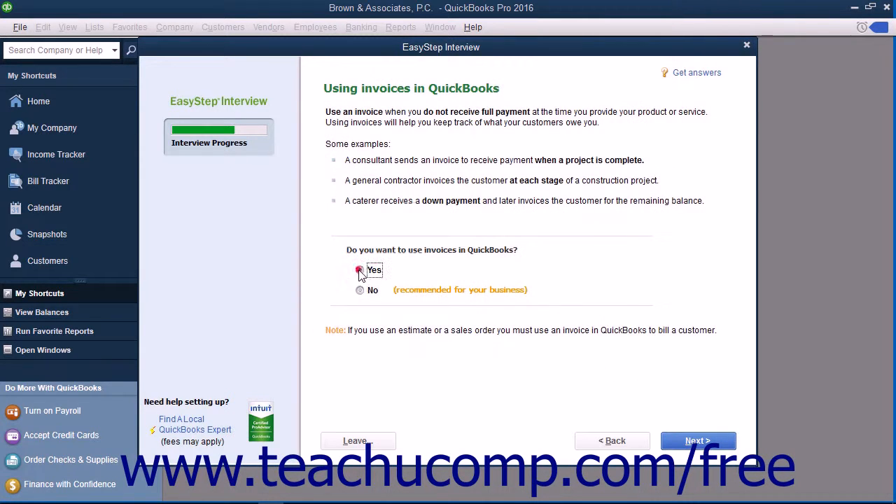
{"action": "left_click", "coordinate": [684, 441]}
{"action": "left_click", "coordinate": [686, 441]}
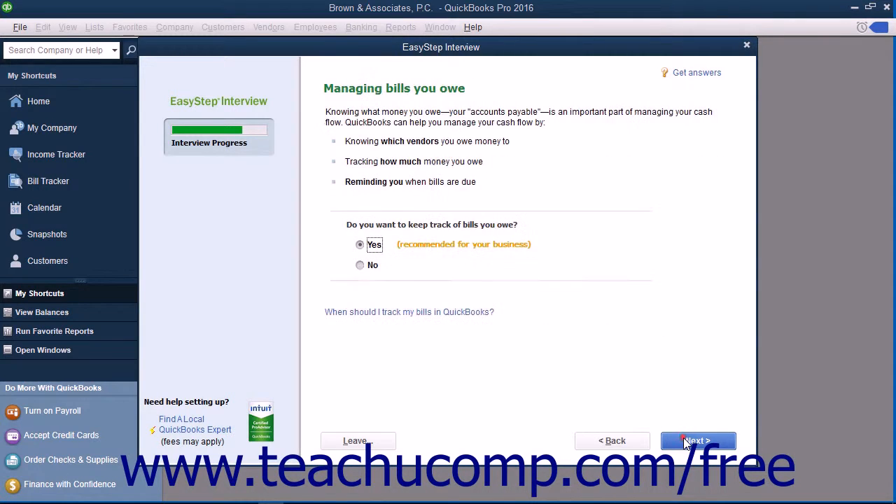
{"action": "left_click", "coordinate": [686, 441]}
{"action": "left_click", "coordinate": [686, 441]}
Indicate that the company has employees, marking W-2 employees only, and continue.
{"action": "left_click", "coordinate": [338, 115]}
{"action": "left_click", "coordinate": [352, 134]}
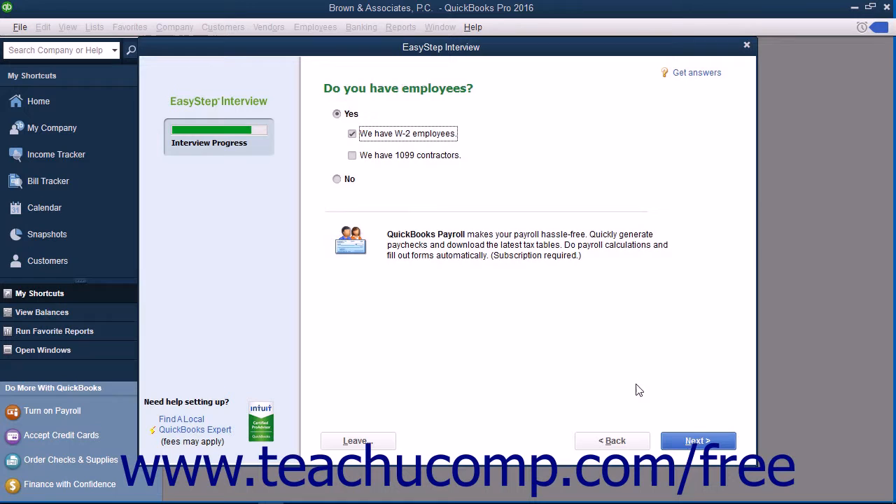
{"action": "left_click", "coordinate": [687, 441]}
Make the remaining selection after the employees question and complete the rest of the EasyStep Interview.
{"action": "left_click", "coordinate": [688, 441]}
{"action": "left_click", "coordinate": [336, 139]}
{"action": "left_click", "coordinate": [718, 441]}
{"action": "left_click", "coordinate": [720, 440]}
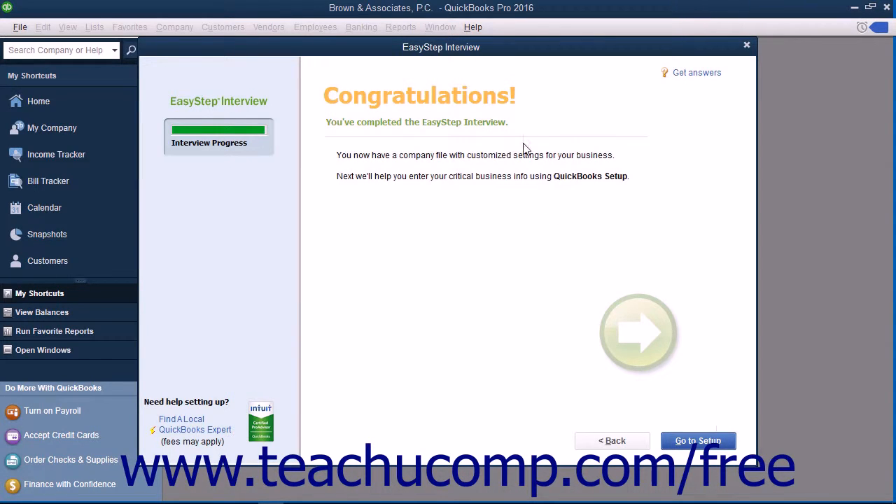
Proceed to QuickBooks Setup and start working without adding people, products, services or bank accounts.
{"action": "left_click", "coordinate": [686, 442]}
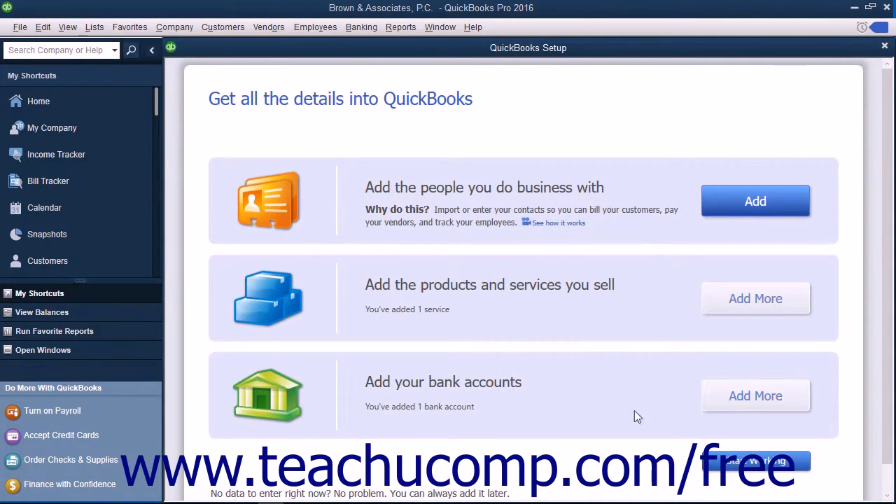
{"action": "left_click", "coordinate": [731, 462]}
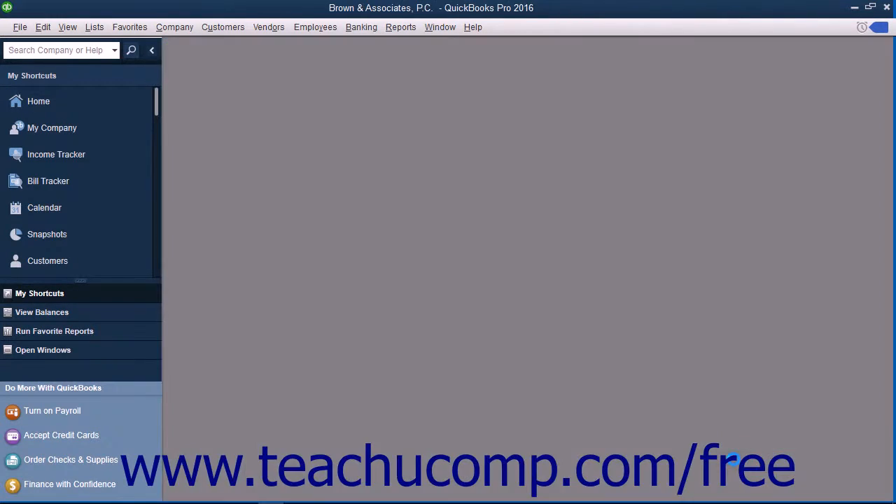